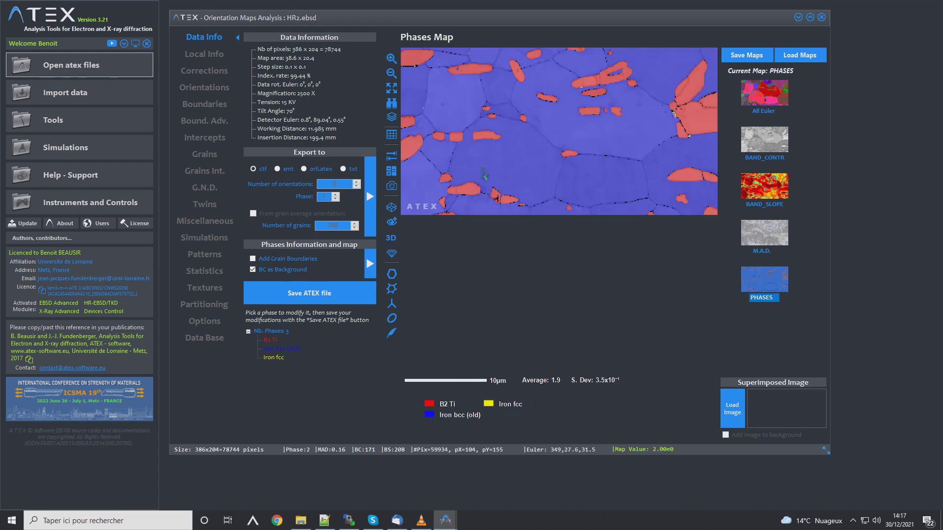
Open the Crystal Plasticity (VPSC, Taylor) simulation module for the orientation map.
{"action": "left_click", "coordinate": [208, 54]}
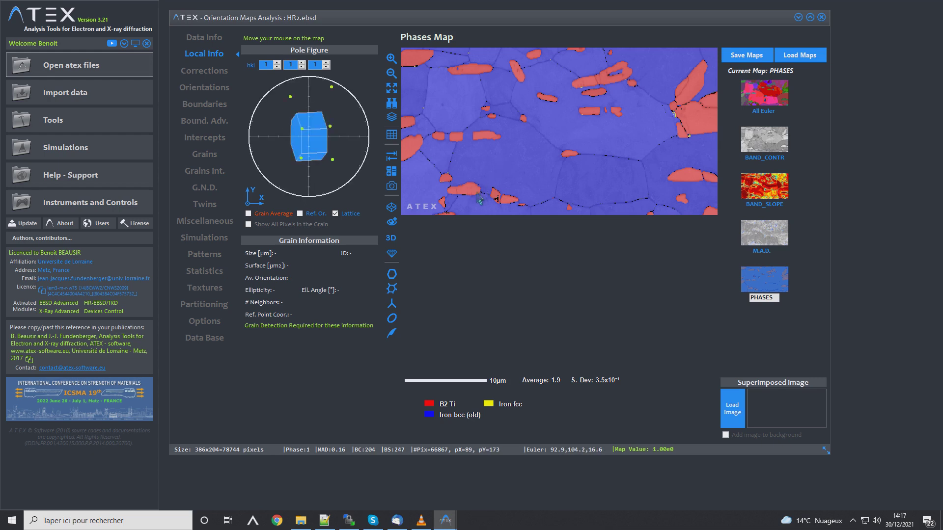
{"action": "left_click", "coordinate": [221, 236]}
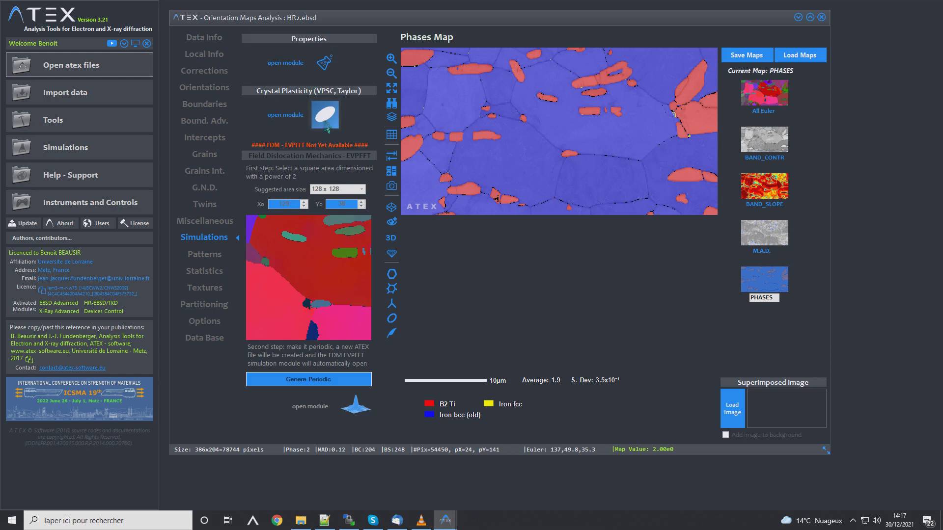
{"action": "left_click", "coordinate": [326, 126]}
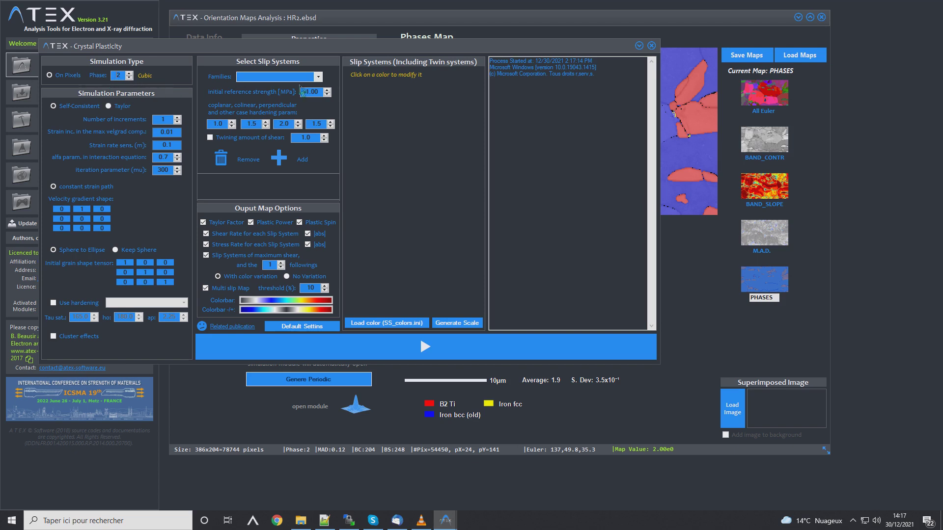
Add the {111}<110> slip family with a 1.00 MPa reference strength for phase 2 and run the crystal plasticity simulation.
{"action": "left_click", "coordinate": [318, 77]}
{"action": "left_click", "coordinate": [295, 91]}
{"action": "left_click", "coordinate": [282, 165]}
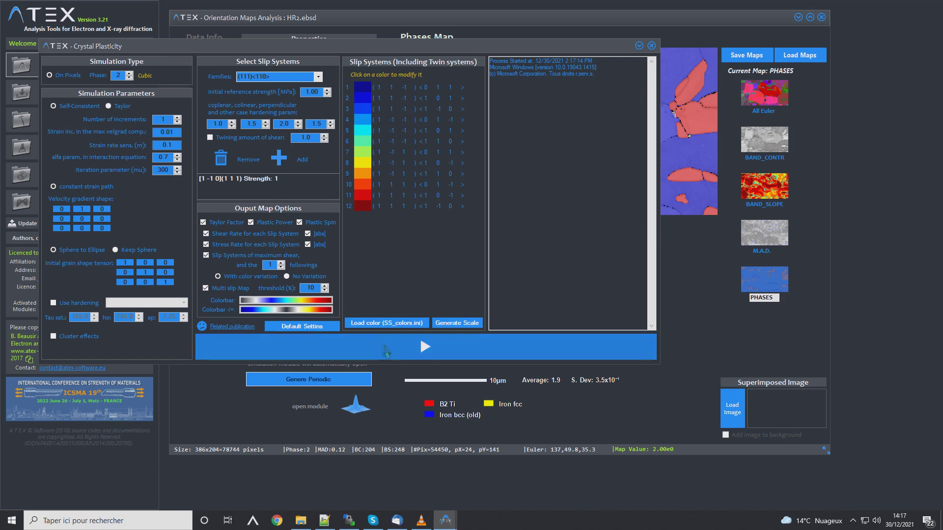
{"action": "left_click", "coordinate": [386, 350]}
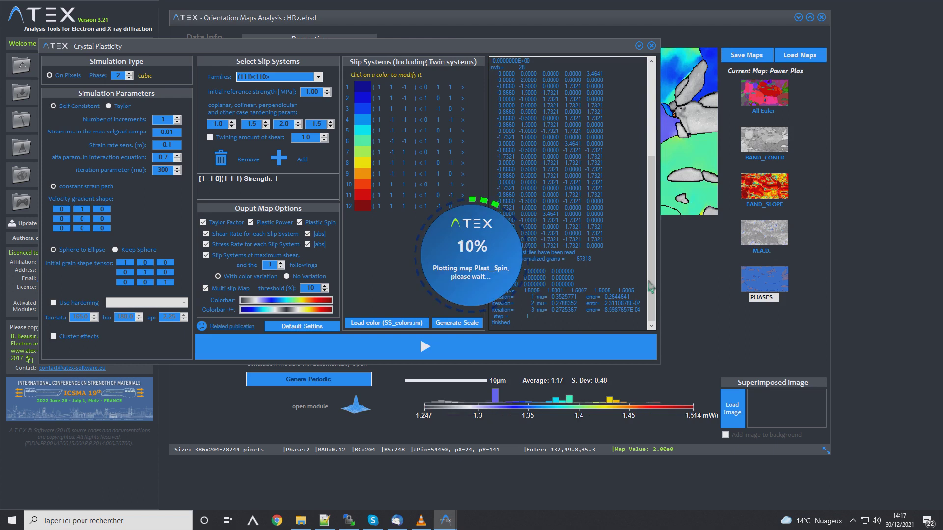
{"action": "left_click", "coordinate": [672, 285]}
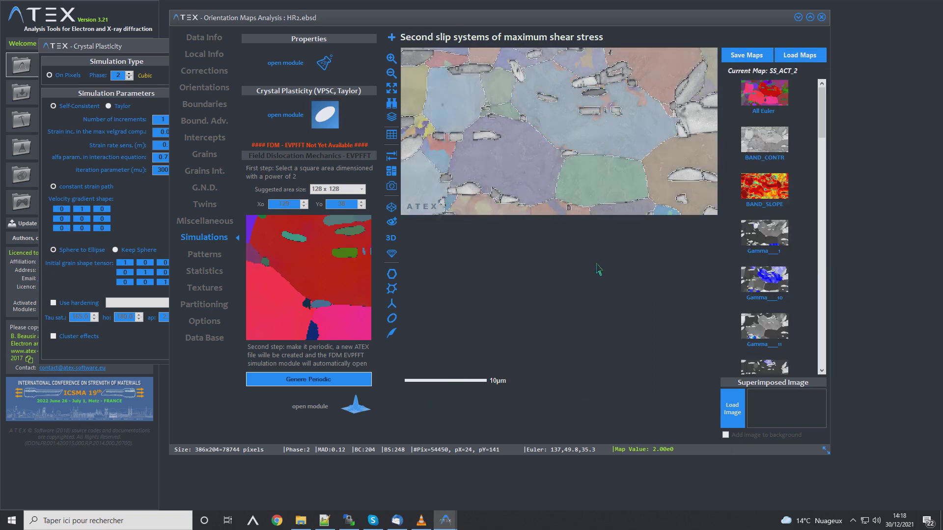
Display the Plastic Spin map and the Plastic Power map, and expand the description of the Plastic Power map.
{"action": "left_click_drag", "start_coordinate": [822, 129], "coordinate": [799, 212]}
{"action": "left_click", "coordinate": [781, 180]}
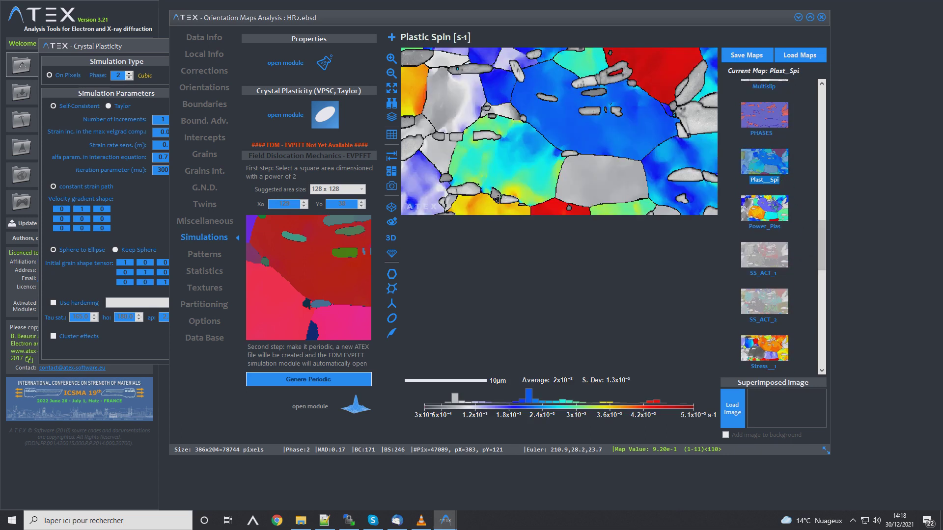
{"action": "left_click", "coordinate": [770, 221]}
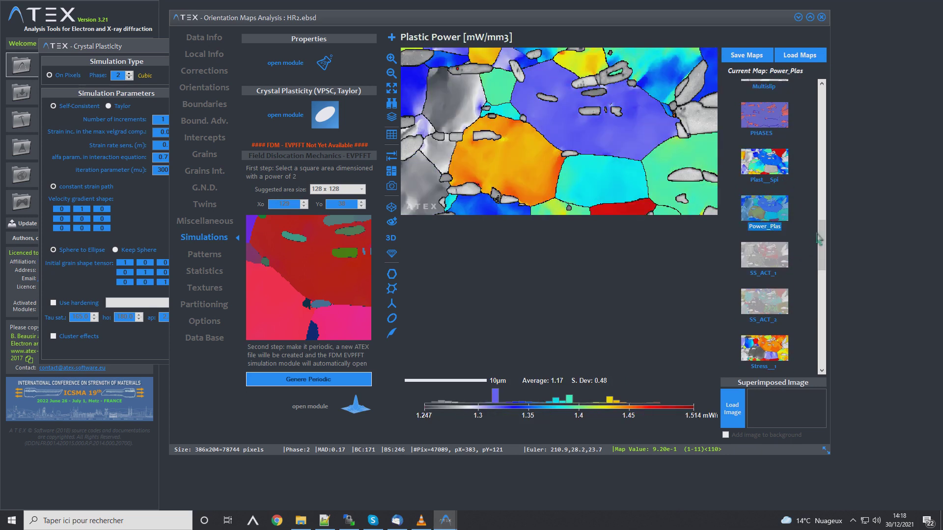
{"action": "left_click_drag", "start_coordinate": [823, 245], "coordinate": [823, 256]}
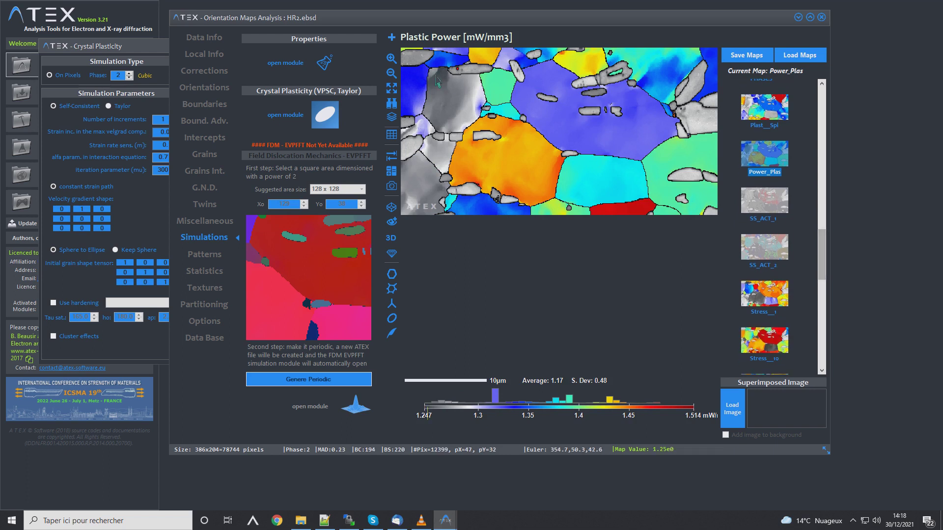
{"action": "left_click", "coordinate": [392, 38]}
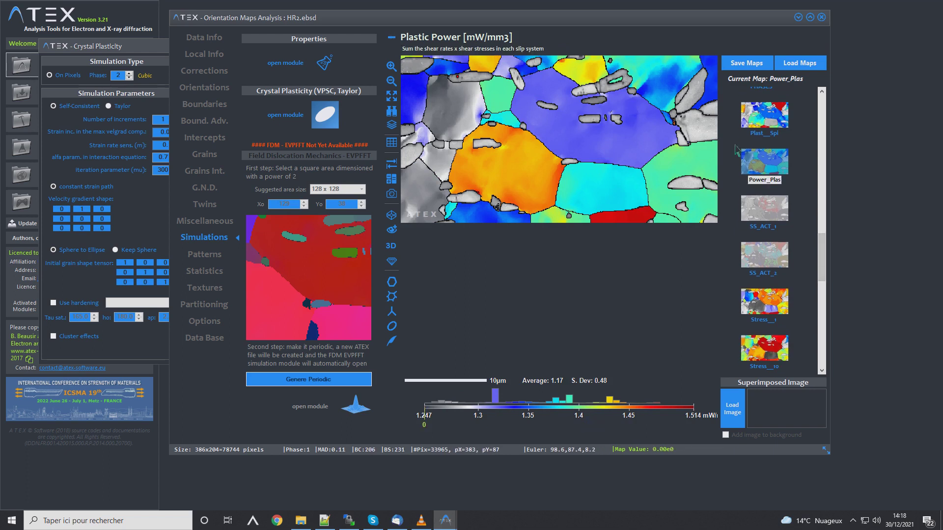
Examine shear stress maps of individual slip systems, including Stress__10, and the shear rate map Gamma__3.
{"action": "left_click_drag", "start_coordinate": [829, 254], "coordinate": [829, 271]}
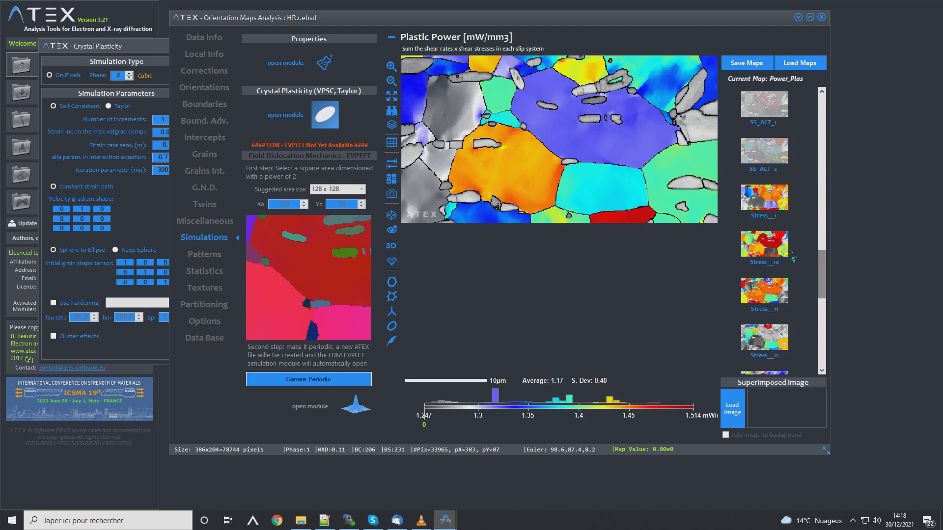
{"action": "left_click", "coordinate": [783, 253]}
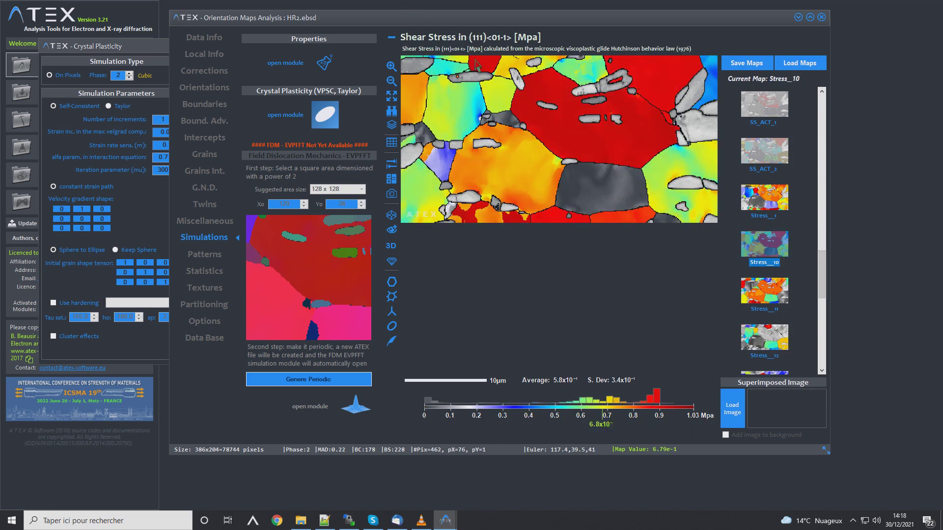
{"action": "scroll", "coordinate": [764, 254], "scroll_direction": "down", "scroll_amount": 3}
{"action": "scroll", "coordinate": [797, 272], "scroll_direction": "down", "scroll_amount": 1}
{"action": "left_click", "coordinate": [771, 274]}
{"action": "scroll", "coordinate": [770, 282], "scroll_direction": "up", "scroll_amount": 4}
{"action": "scroll", "coordinate": [770, 281], "scroll_direction": "up", "scroll_amount": 3}
{"action": "left_click", "coordinate": [774, 187]}
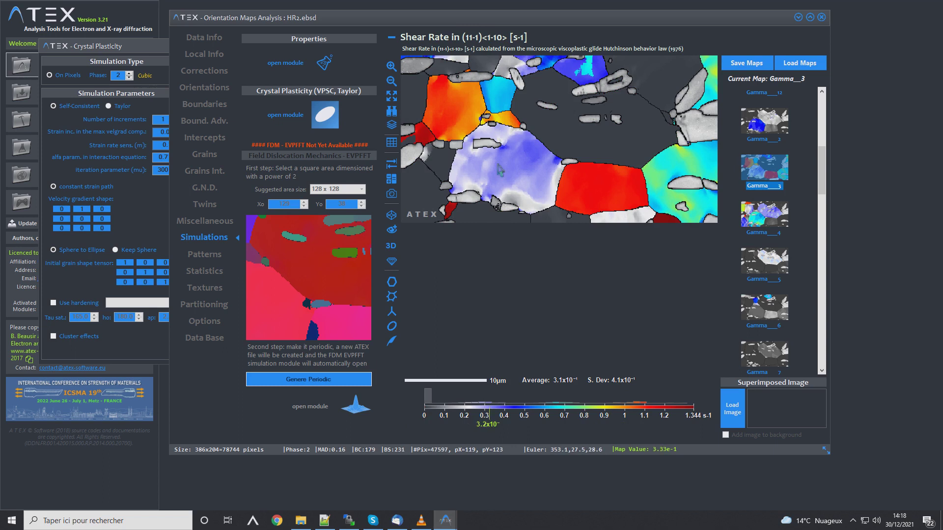
Set the simulation to phase 1 and replace the existing slip family with (00.1)<12.0> at a 1.00 MPa reference strength.
{"action": "left_click", "coordinate": [167, 58]}
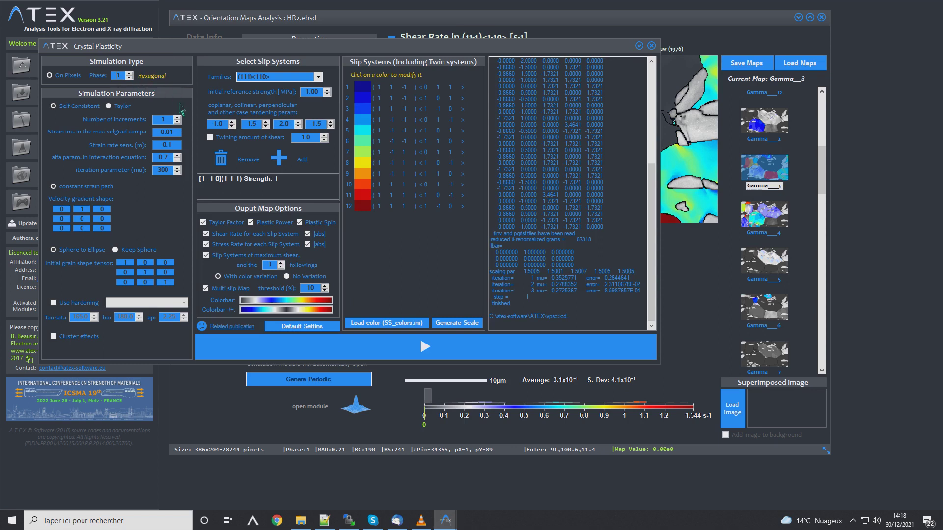
{"action": "left_click", "coordinate": [221, 158]}
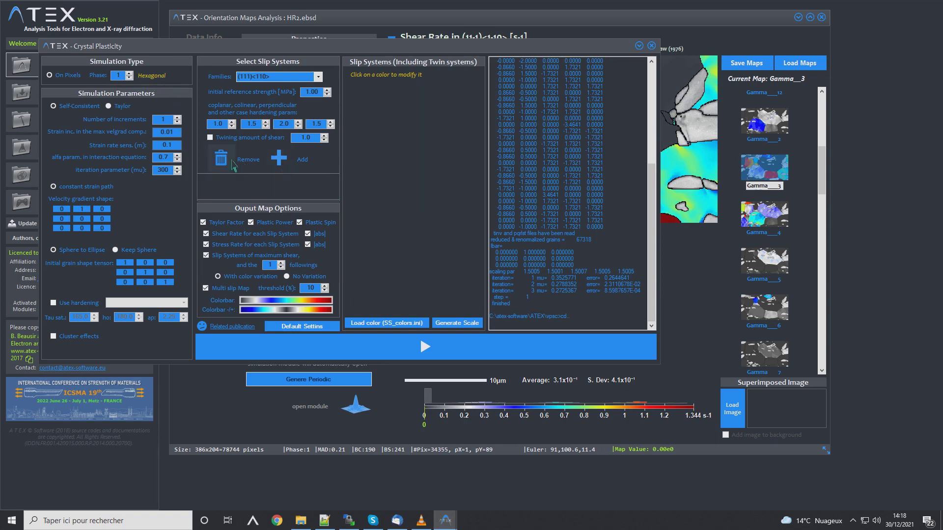
{"action": "left_click", "coordinate": [318, 77]}
{"action": "left_click", "coordinate": [284, 126]}
{"action": "left_click", "coordinate": [278, 157]}
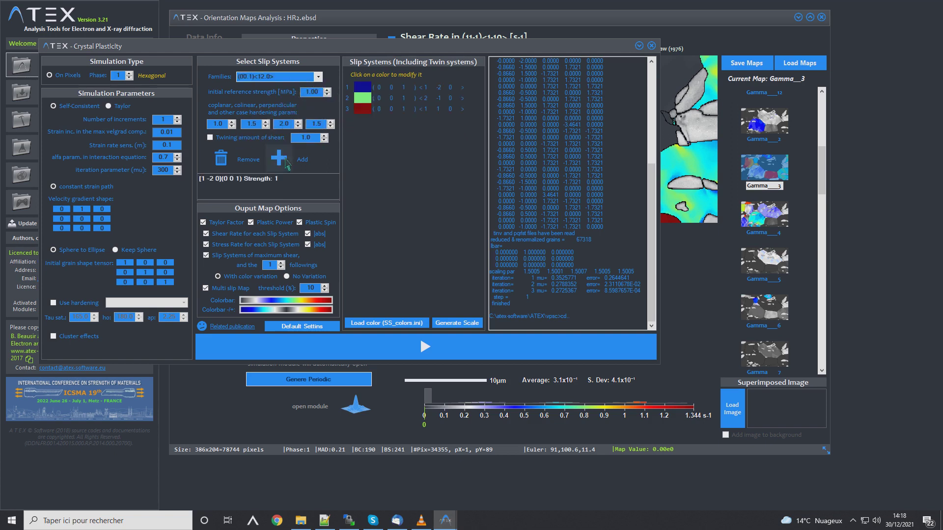
Add the (10.0)<12.0> and (10.1)<12.0> slip families, both with a reference strength of 4.00 MPa.
{"action": "left_click", "coordinate": [318, 77]}
{"action": "left_click", "coordinate": [301, 96]}
{"action": "left_click", "coordinate": [310, 95]}
{"action": "left_click", "coordinate": [282, 160]}
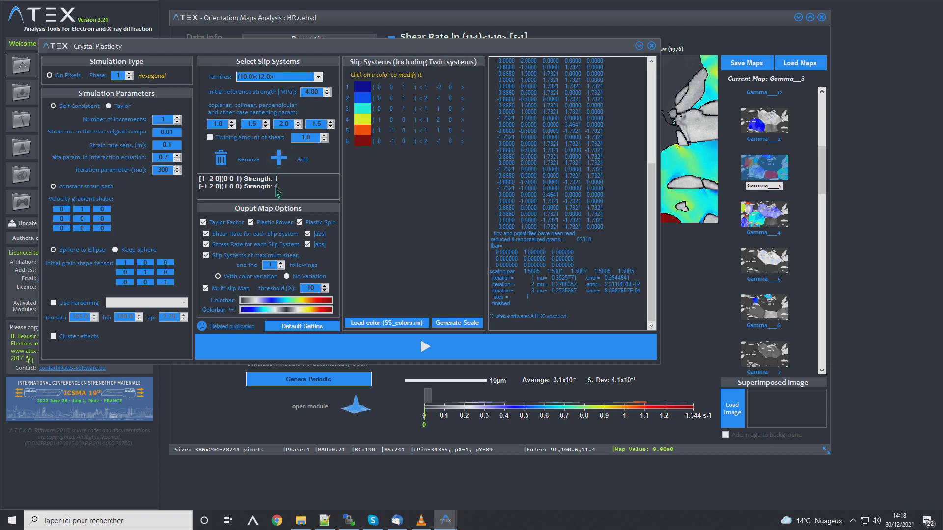
{"action": "left_click", "coordinate": [318, 77]}
{"action": "left_click", "coordinate": [297, 103]}
{"action": "left_click", "coordinate": [279, 160]}
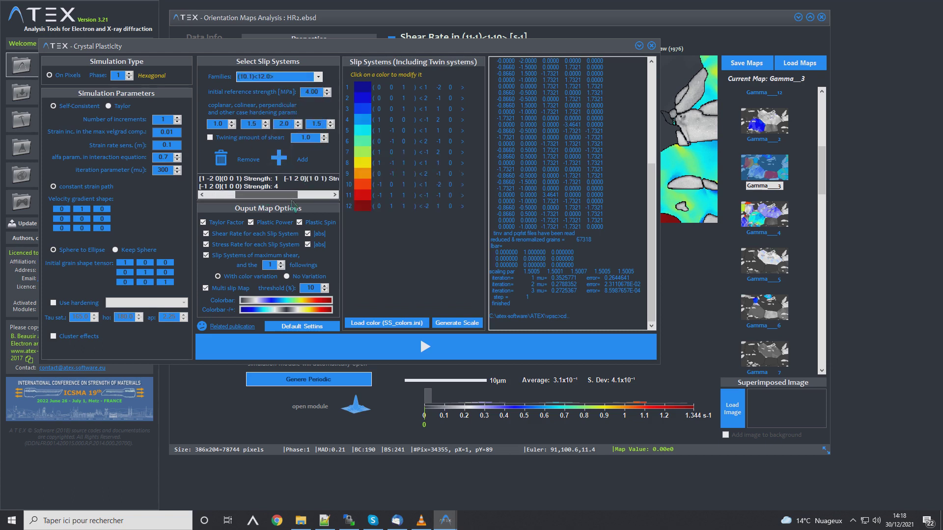
Add the (10.1)<21.3> and (21.2)<21.3> slip families with a reference strength of 6.00 MPa and run the phase 1 simulation.
{"action": "left_click", "coordinate": [318, 78]}
{"action": "left_click", "coordinate": [297, 105]}
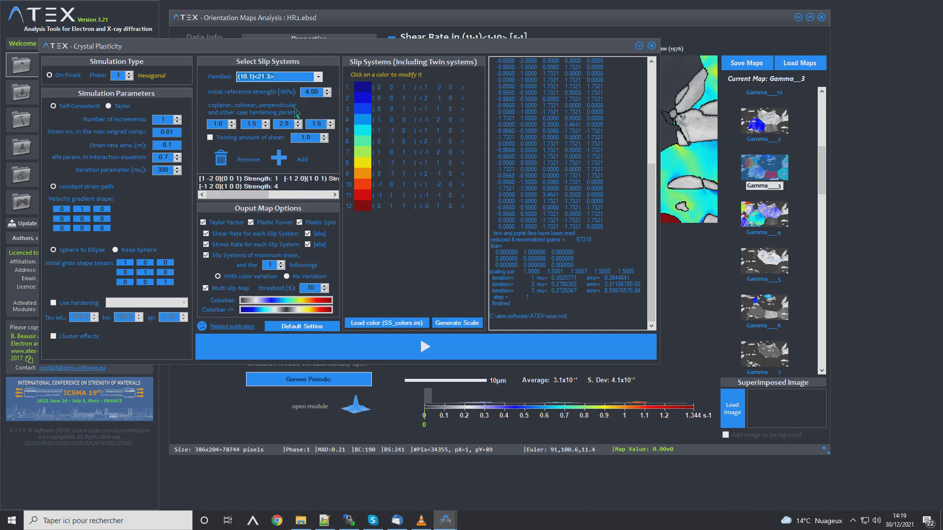
{"action": "left_click", "coordinate": [310, 95]}
{"action": "key", "text": "Return"}
{"action": "left_click", "coordinate": [318, 76]}
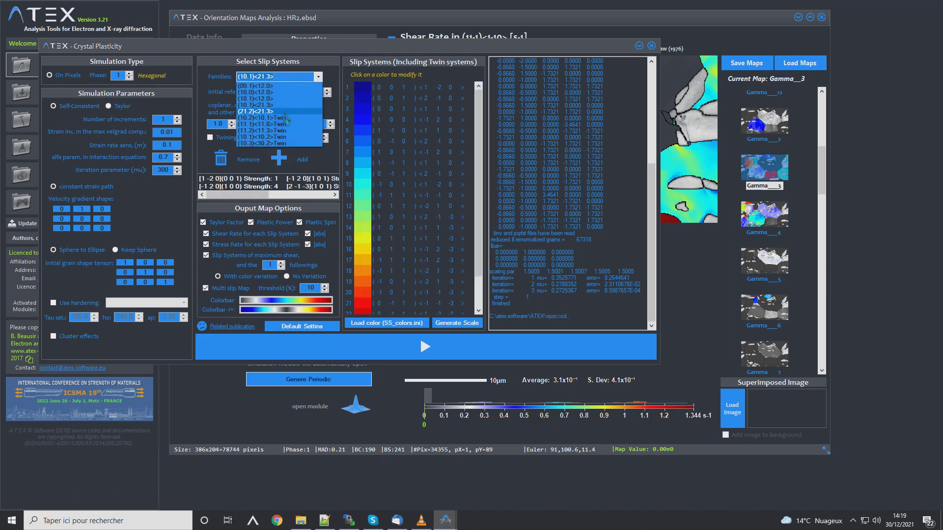
{"action": "left_click", "coordinate": [287, 118]}
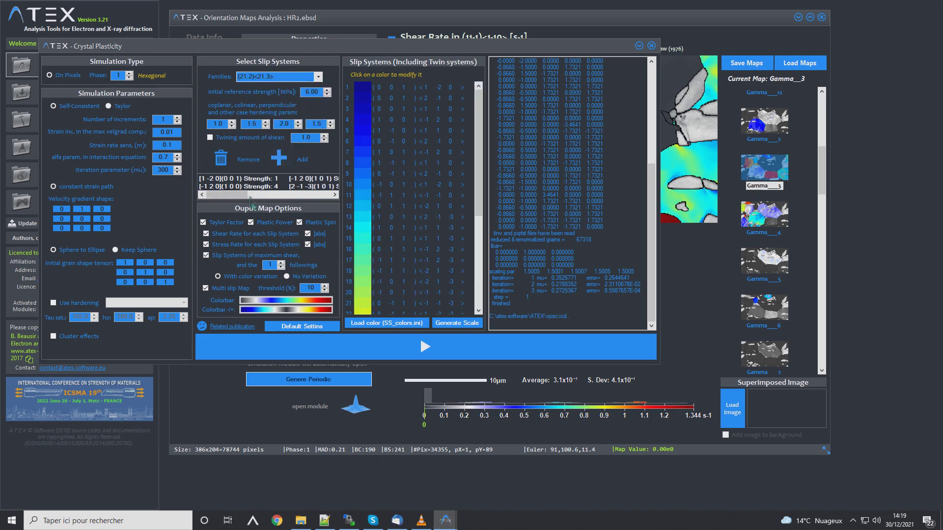
{"action": "mouse_move", "coordinate": [251, 195]}
{"action": "left_mouse_down"}
{"action": "mouse_move", "coordinate": [317, 203]}
{"action": "mouse_move", "coordinate": [256, 203]}
{"action": "left_mouse_up"}
{"action": "left_click", "coordinate": [381, 353]}
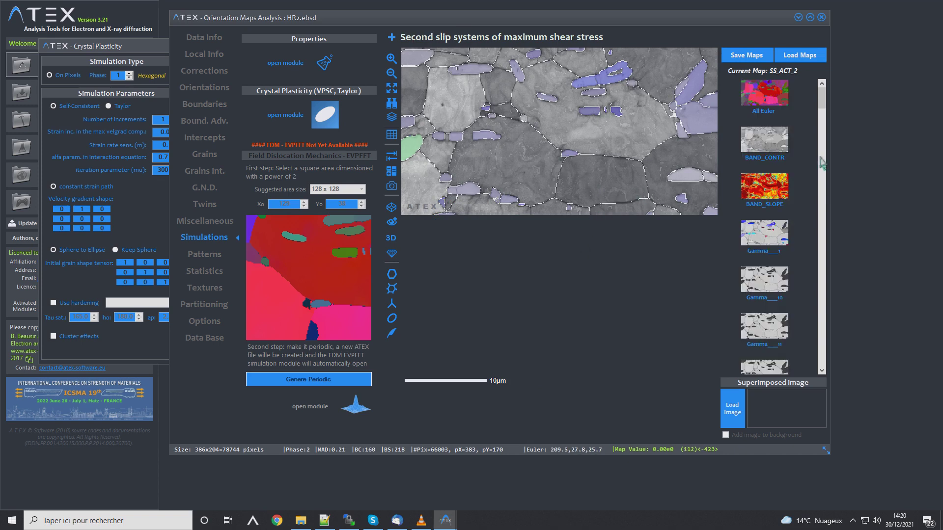
Display the shear stress maps Stress__1 and Stress__10 and the Plastic Spin map of the phase 1 simulation.
{"action": "left_click_drag", "start_coordinate": [821, 96], "coordinate": [811, 253]}
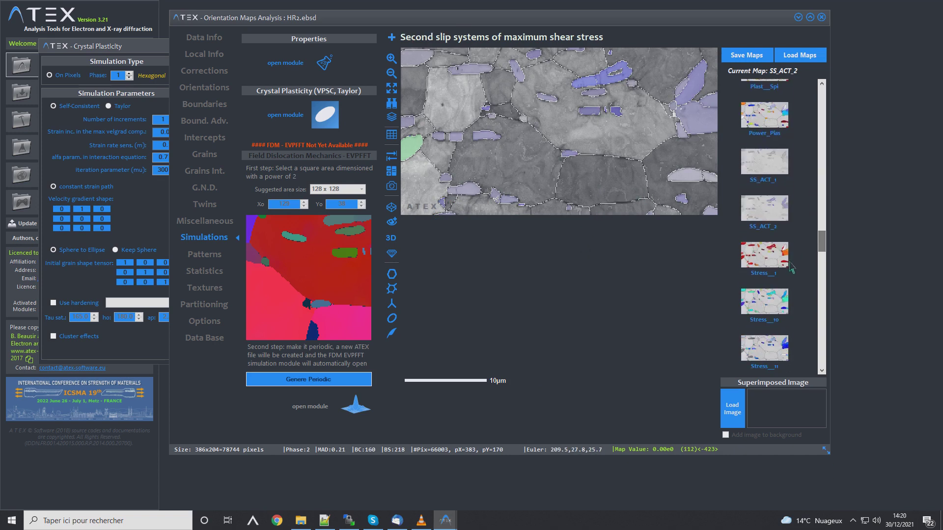
{"action": "left_click", "coordinate": [764, 255]}
{"action": "left_click", "coordinate": [772, 310]}
{"action": "scroll", "coordinate": [773, 310], "scroll_direction": "down", "scroll_amount": 10}
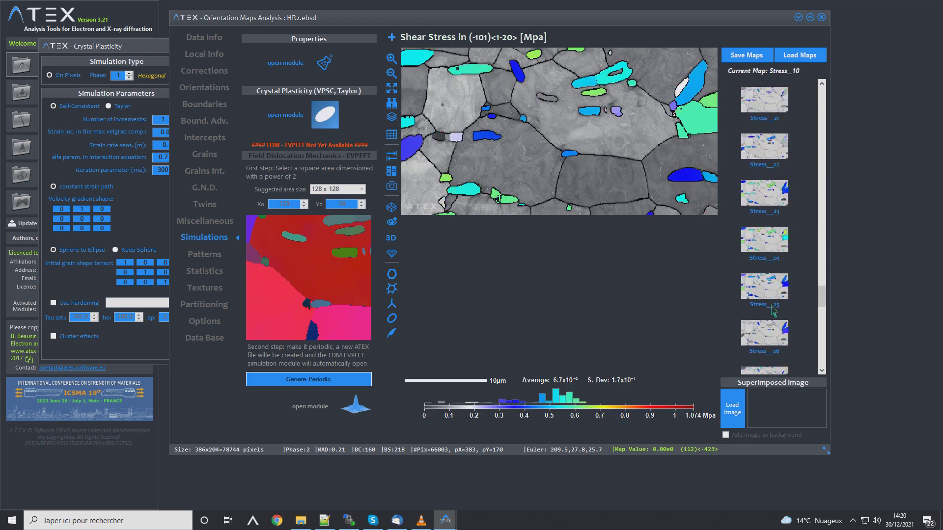
{"action": "scroll", "coordinate": [773, 310], "scroll_direction": "up", "scroll_amount": 15}
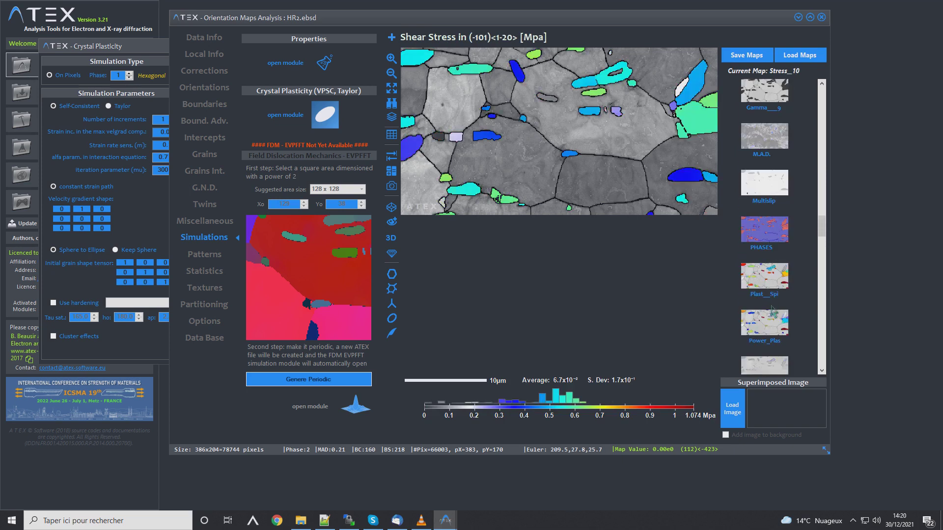
{"action": "left_click", "coordinate": [764, 286]}
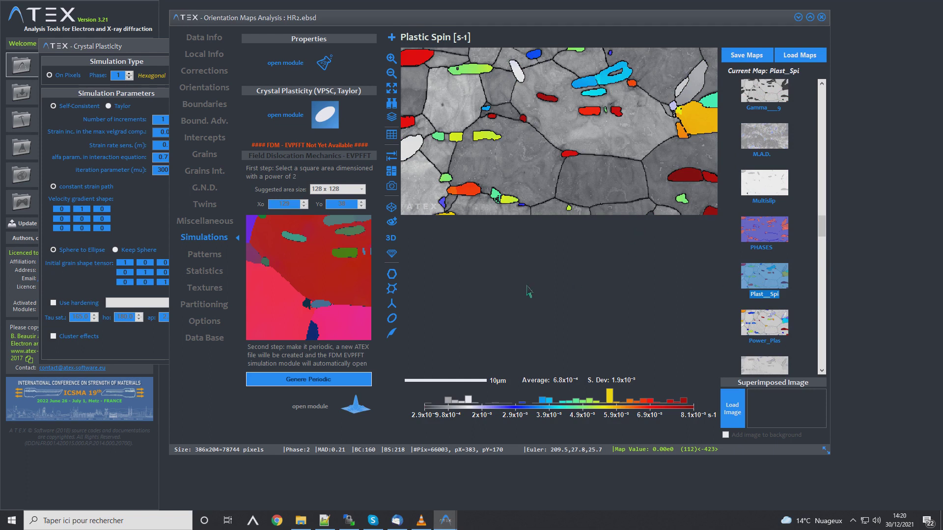